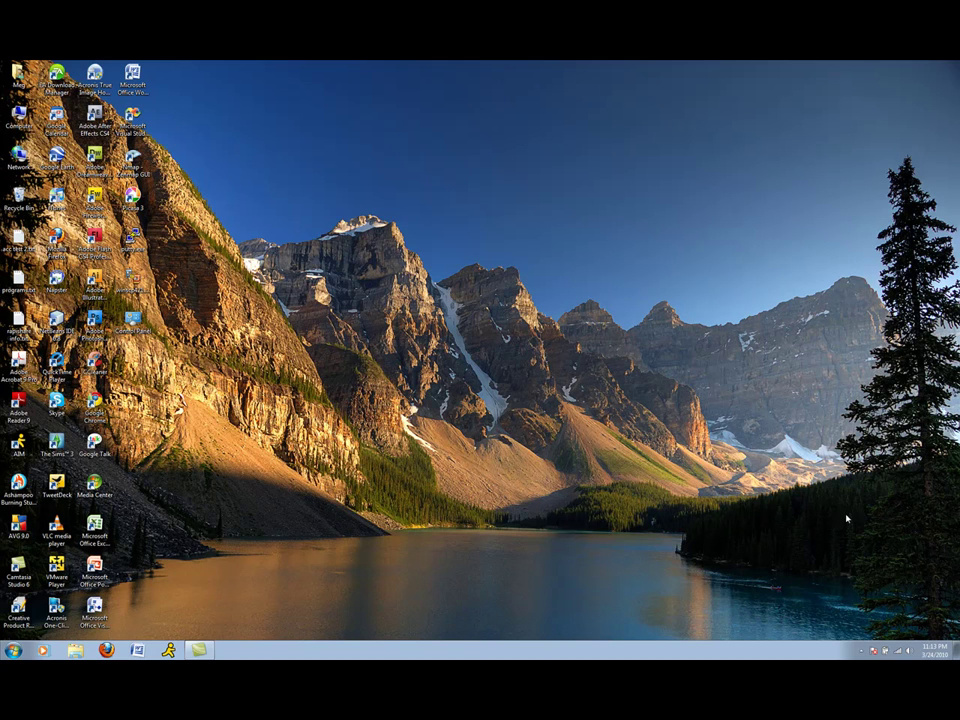
# Open the Map Network Drive wizard from the Start menu's Computer entry.
pyautogui.click(12, 650)
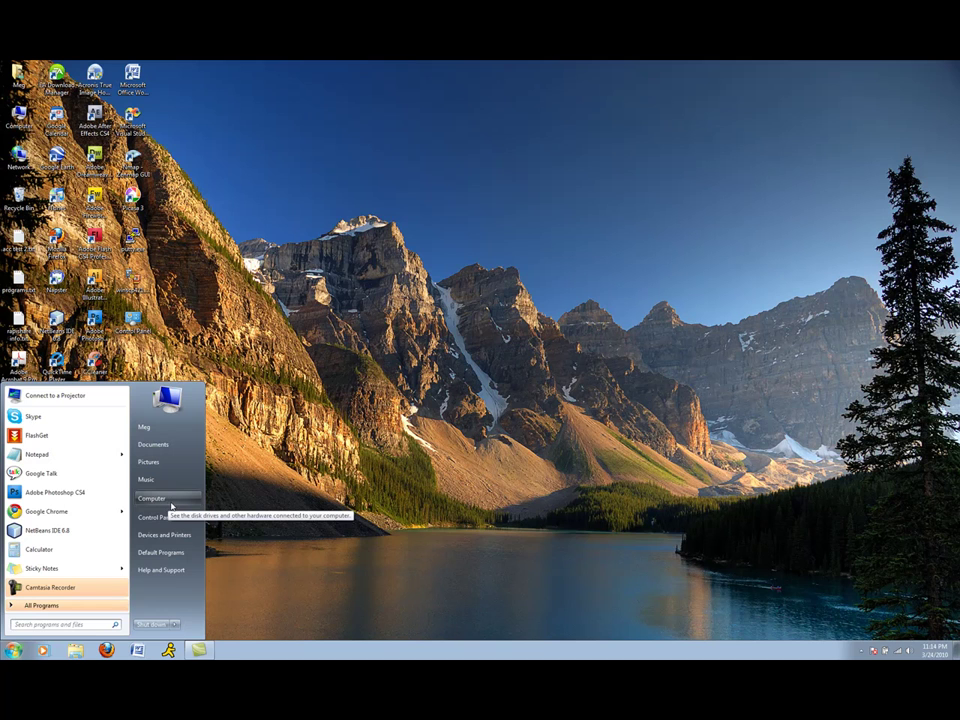
pyautogui.rightClick(172, 505)
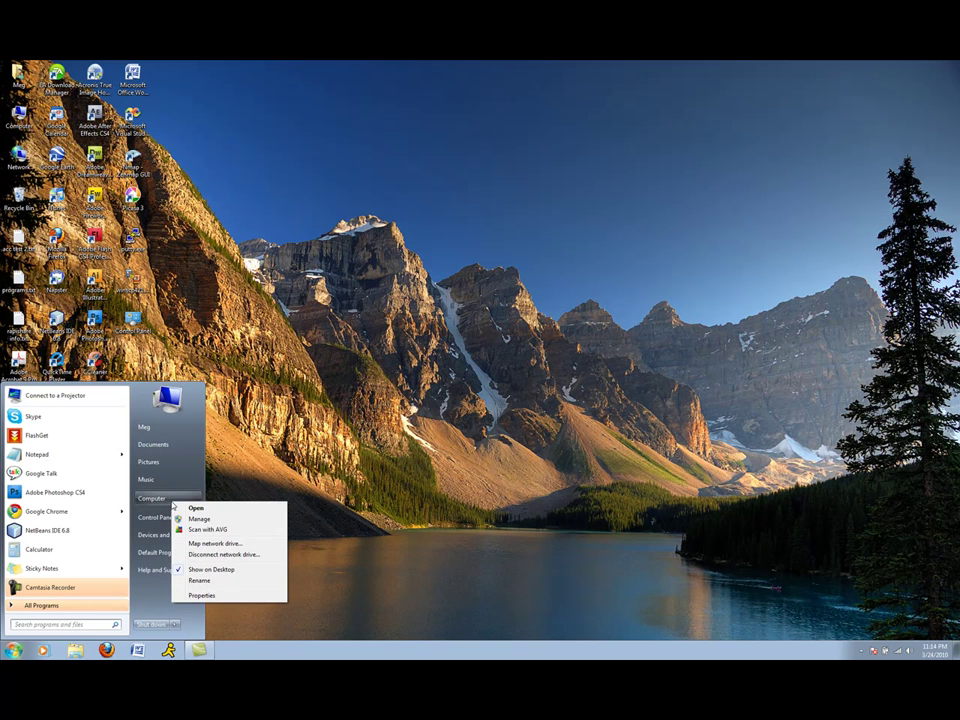
pyautogui.click(215, 543)
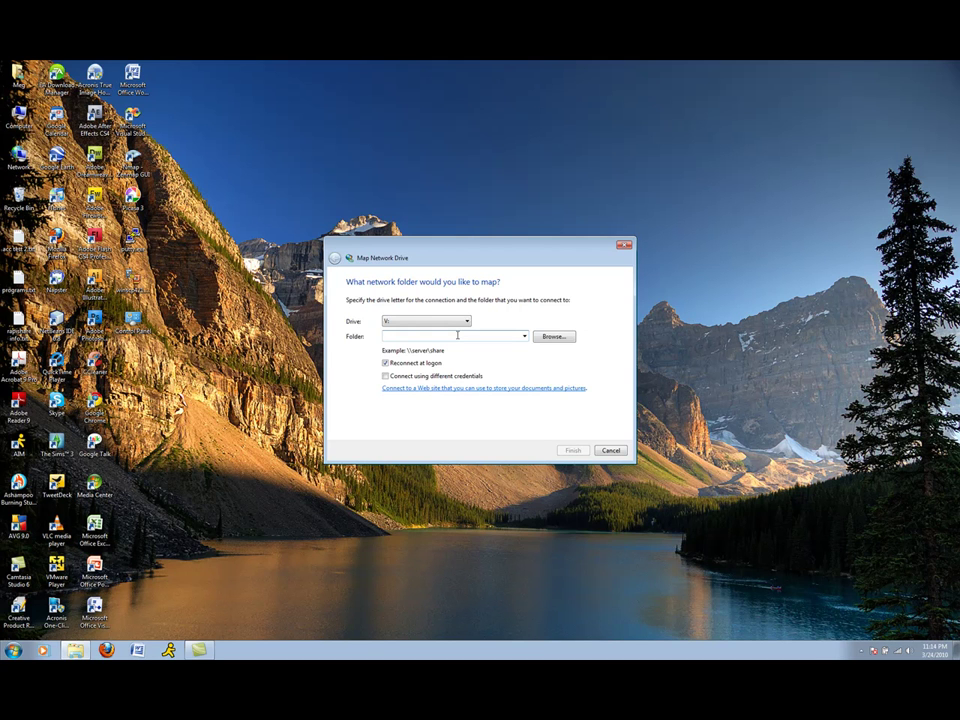
# Map \\itksrv1\progs to drive T: with different credentials and no reconnect at logon.
pyautogui.write('\\\\')
pyautogui.write('itksr')
pyautogui.write('v1\\prog')
pyautogui.write('s')
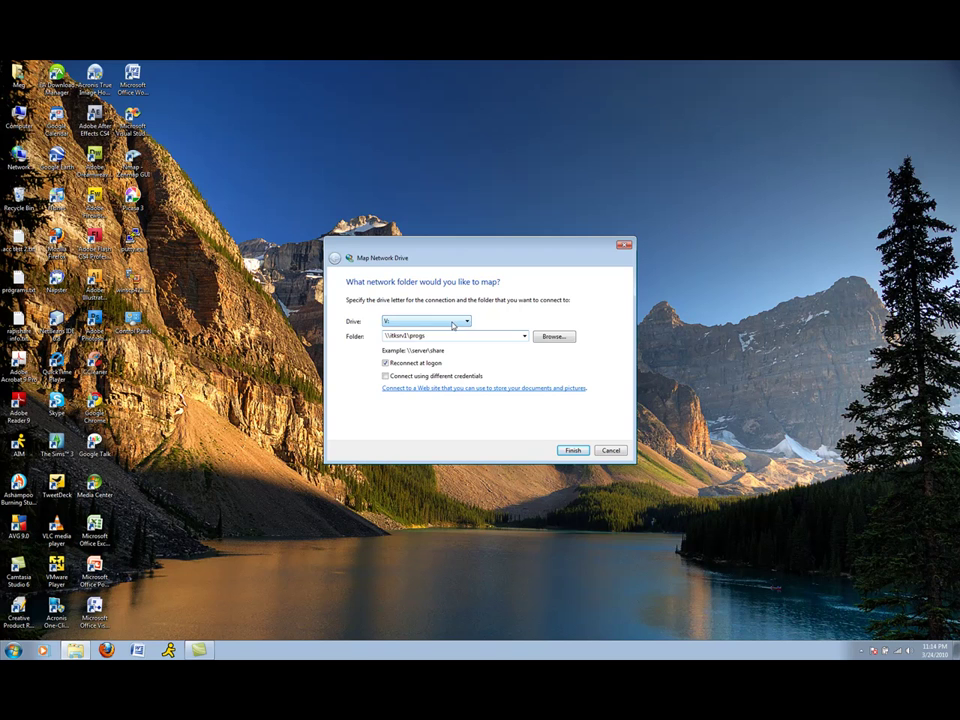
pyautogui.click(428, 321)
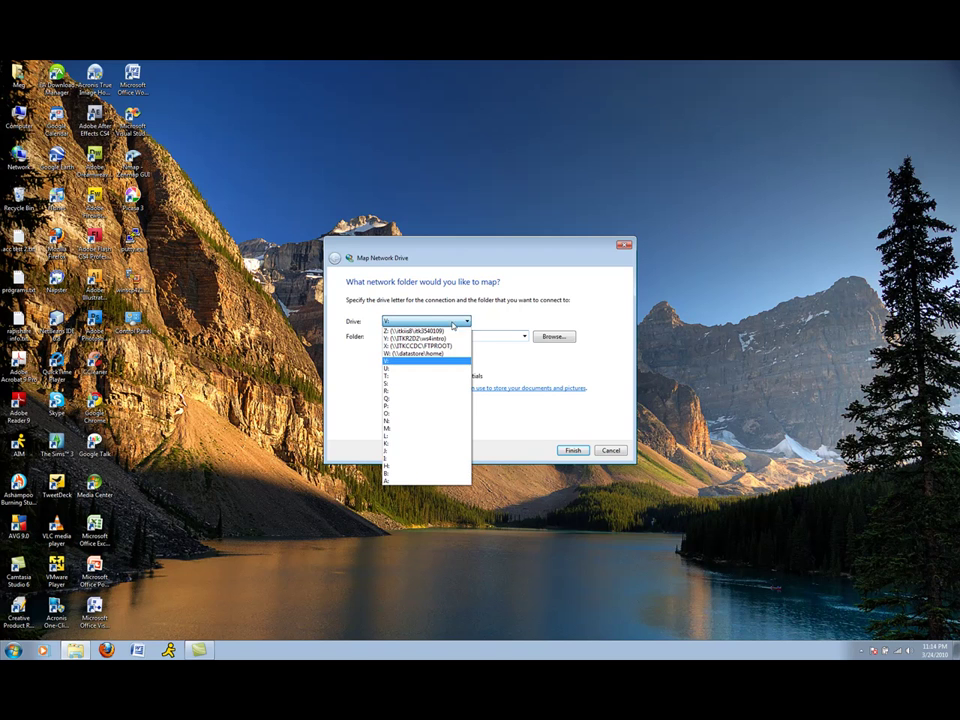
pyautogui.click(408, 376)
pyautogui.write('\\\\itksrv1\\progs')
pyautogui.click(504, 362)
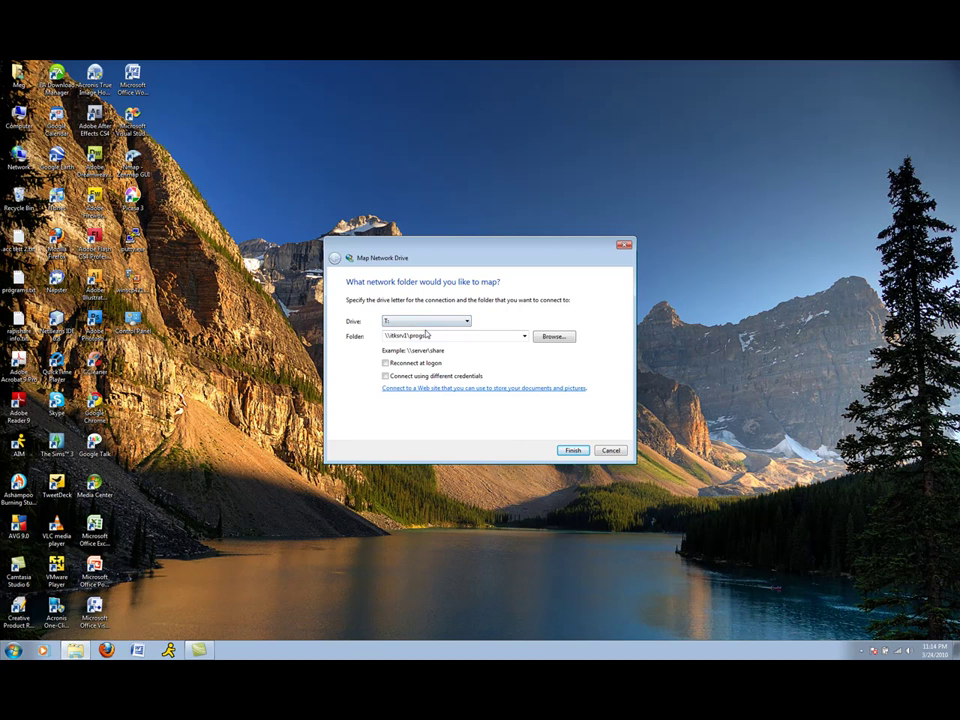
pyautogui.click(386, 377)
pyautogui.click(572, 450)
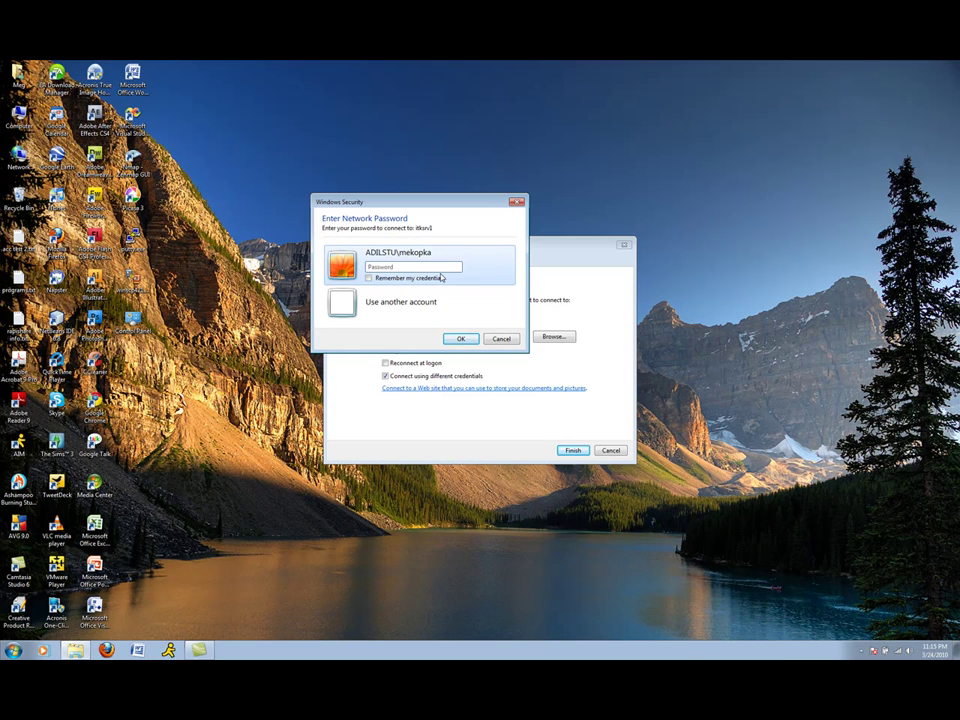
# Enter the itksrv1 network password with Remember my credentials checked, connecting drive T:.
pyautogui.write('••')
pyautogui.write('••••••')
pyautogui.click(380, 278)
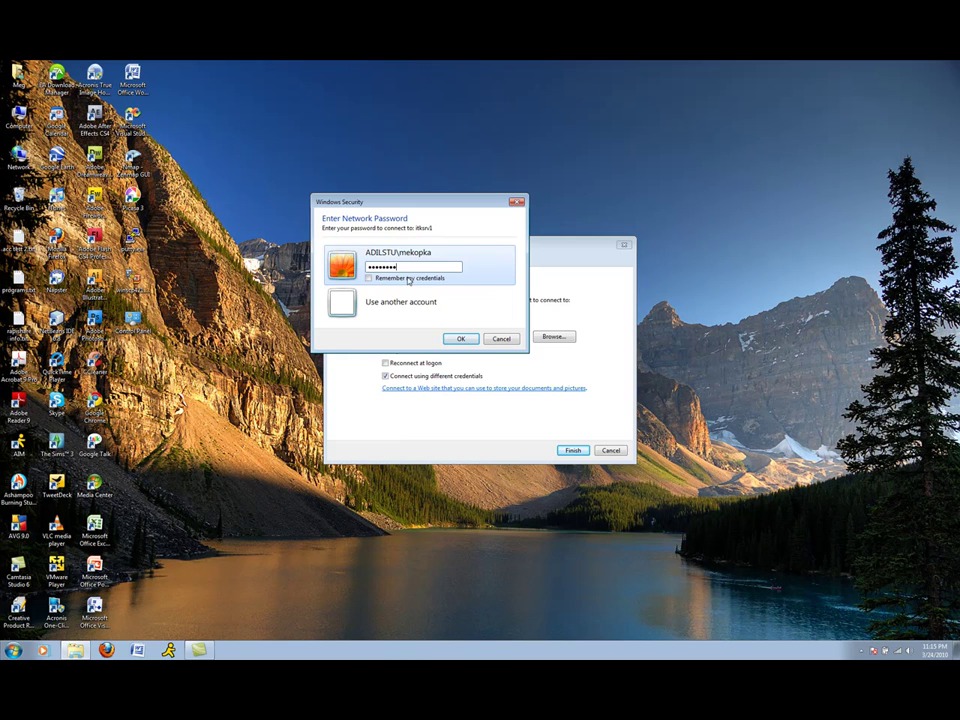
pyautogui.click(461, 338)
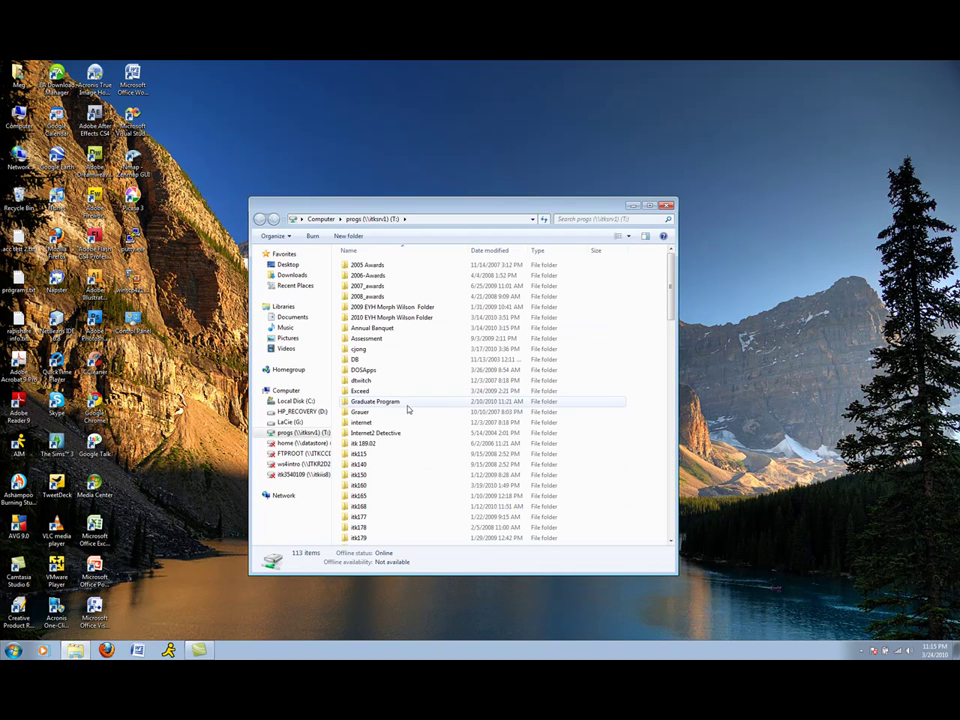
# Scroll through the 113 progs folders on T:, then bring up the Computer actions menu.
pyautogui.scroll(-5, 407, 407)
pyautogui.scroll(-5, 428, 311)
pyautogui.scroll(-6, 424, 349)
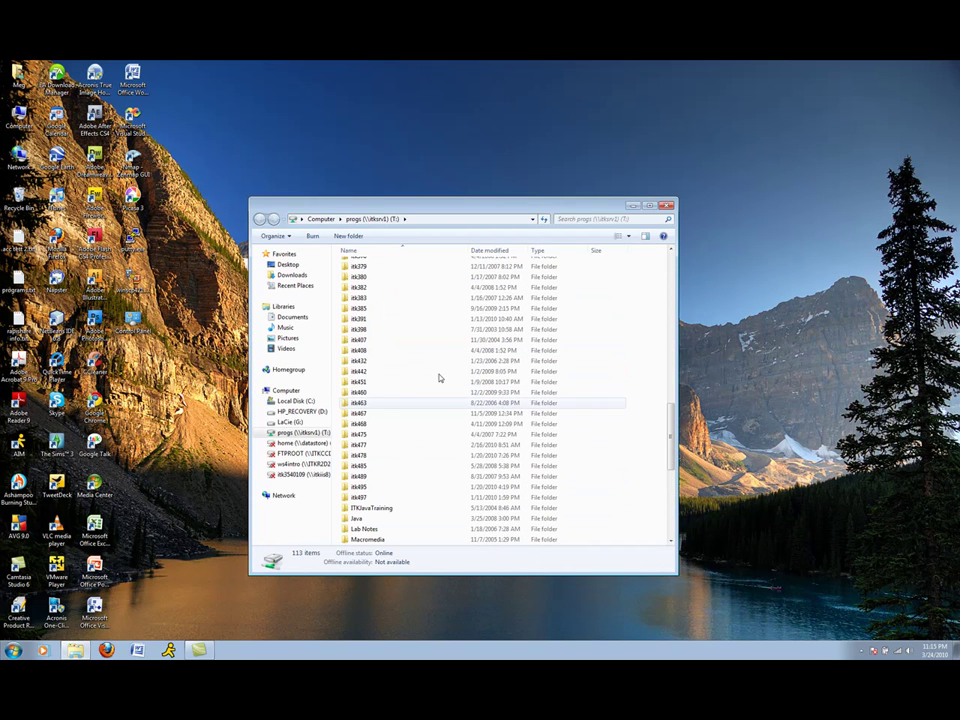
pyautogui.scroll(5, 400, 418)
pyautogui.scroll(4, 395, 300)
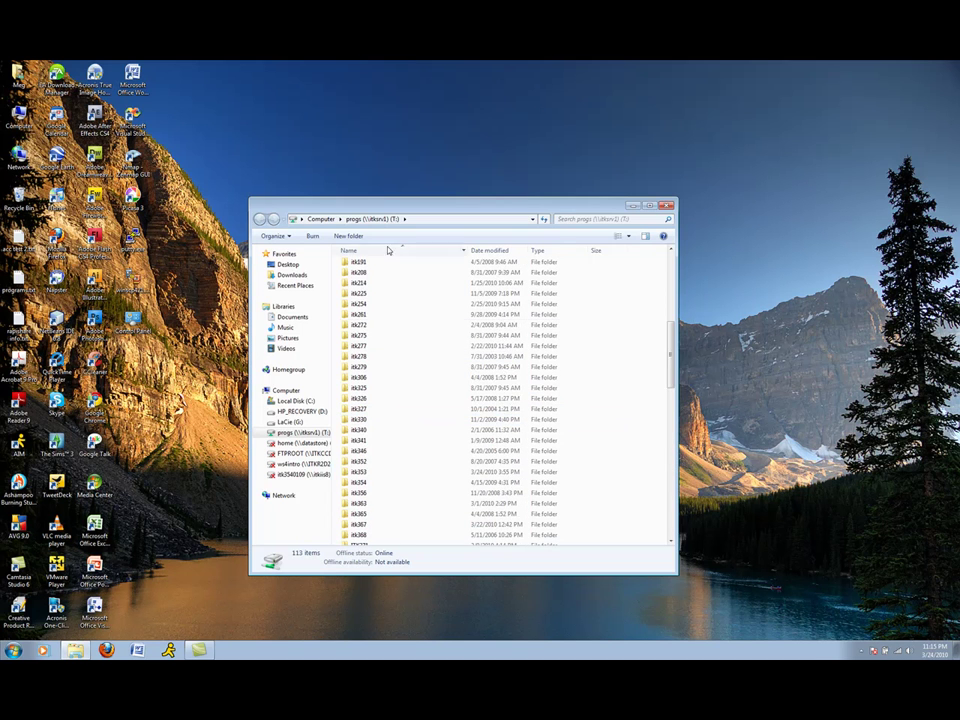
pyautogui.scroll(4, 420, 343)
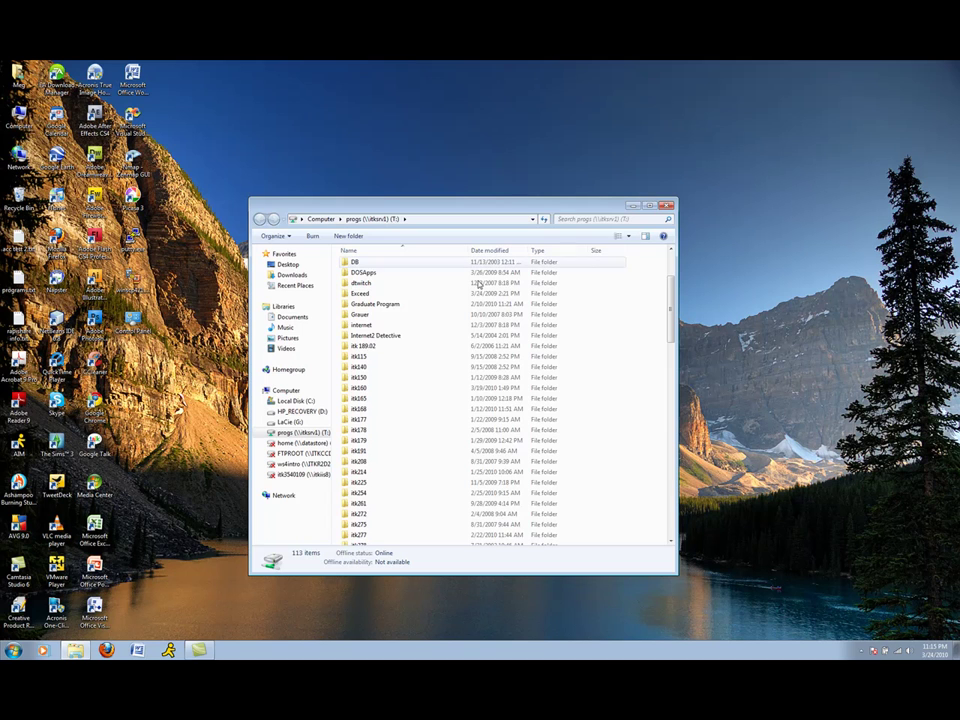
pyautogui.moveTo(296, 400)
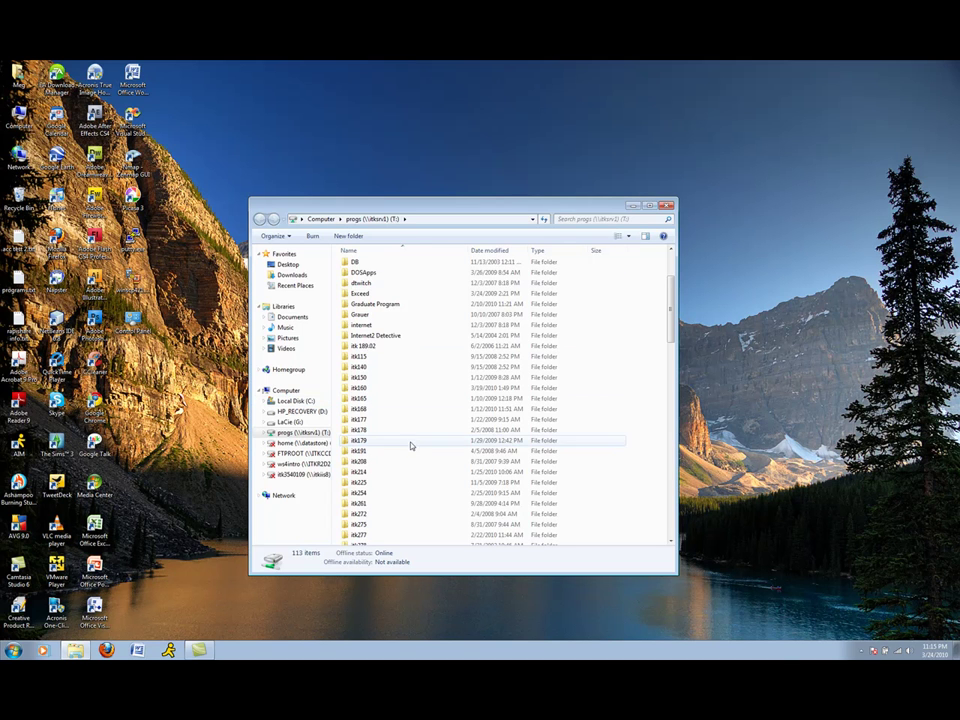
pyautogui.rightClick(308, 395)
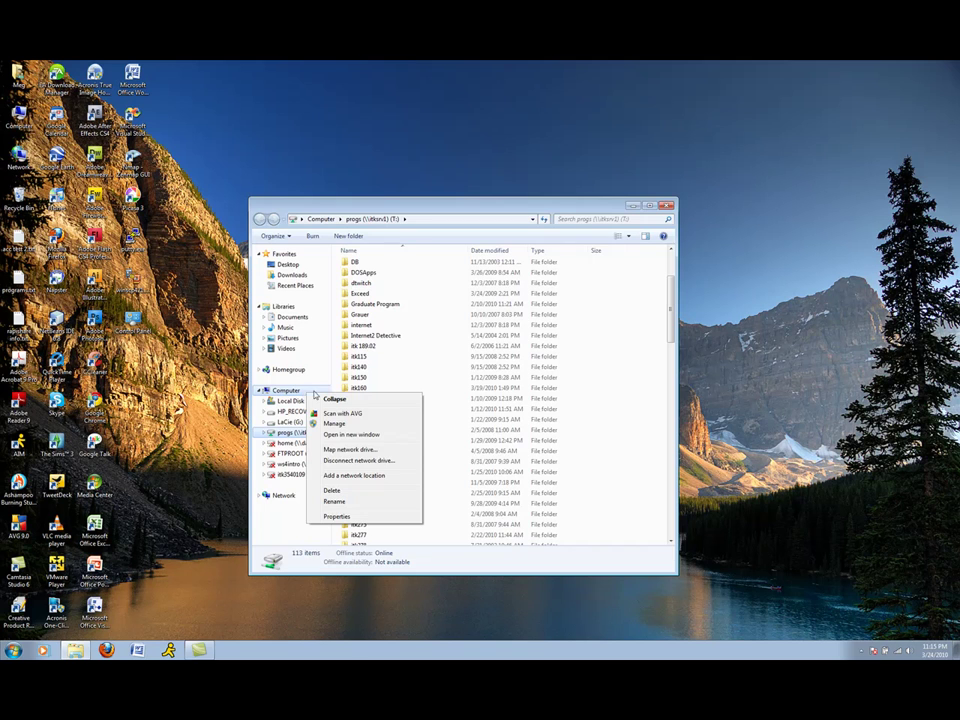
# Map the user's personal share on \\itksrv5 to drive V: using different credentials.
pyautogui.click(346, 450)
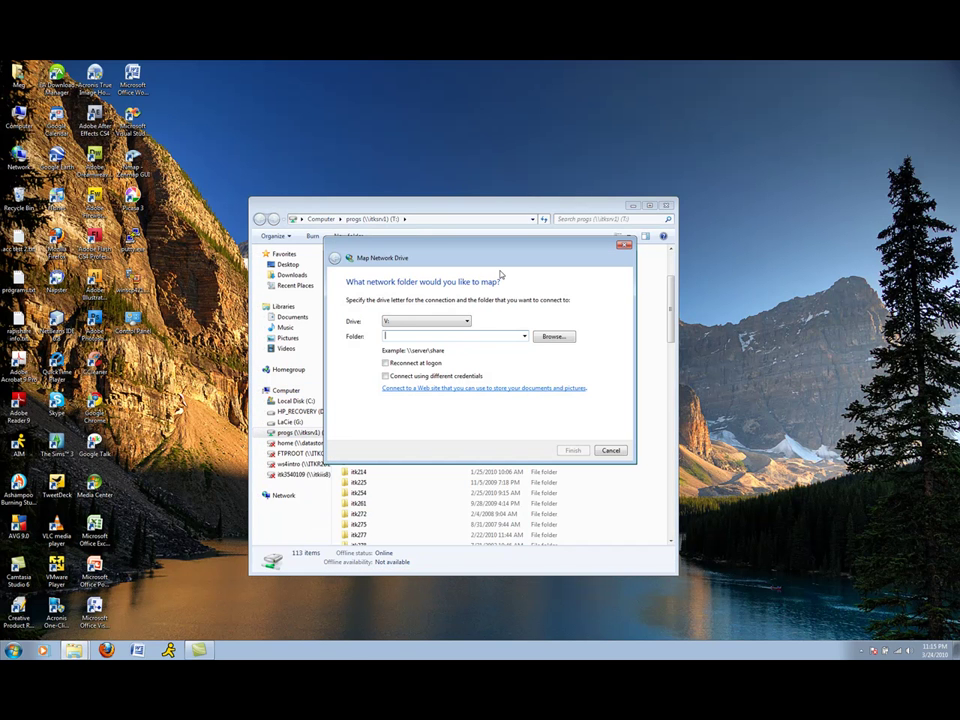
pyautogui.write('\\\\')
pyautogui.write('itksrv')
pyautogui.write('5\\i')
pyautogui.write('tk16')
pyautogui.write('8')
pyautogui.write('06')
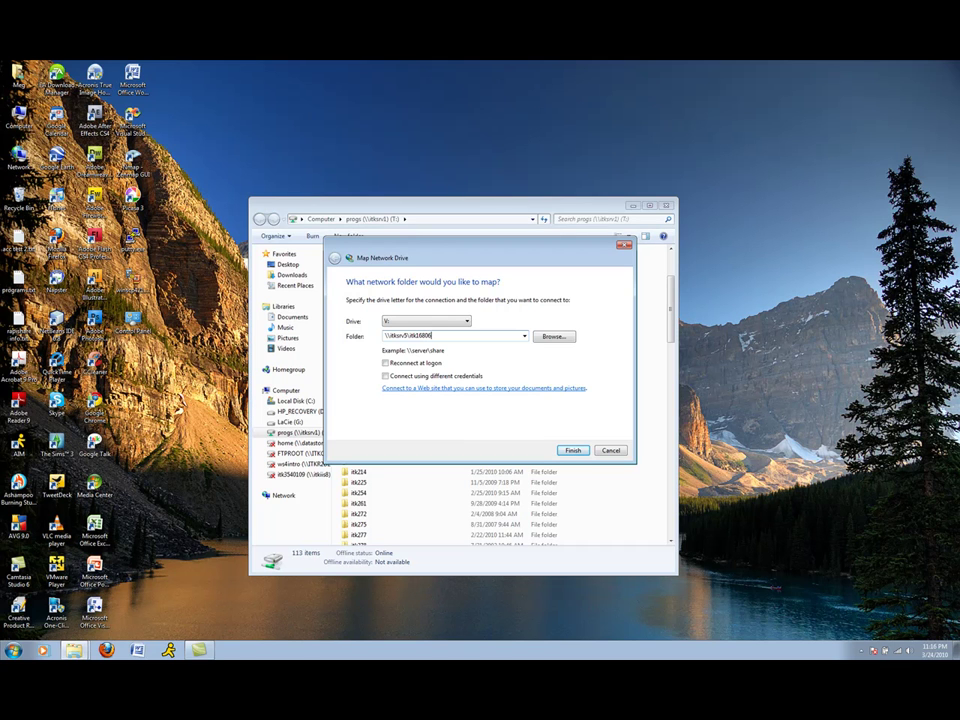
pyautogui.write('12')
pyautogui.click(402, 380)
# Sign in to itksrv5 with the domain user name and password, remembering the credentials.
pyautogui.click(573, 451)
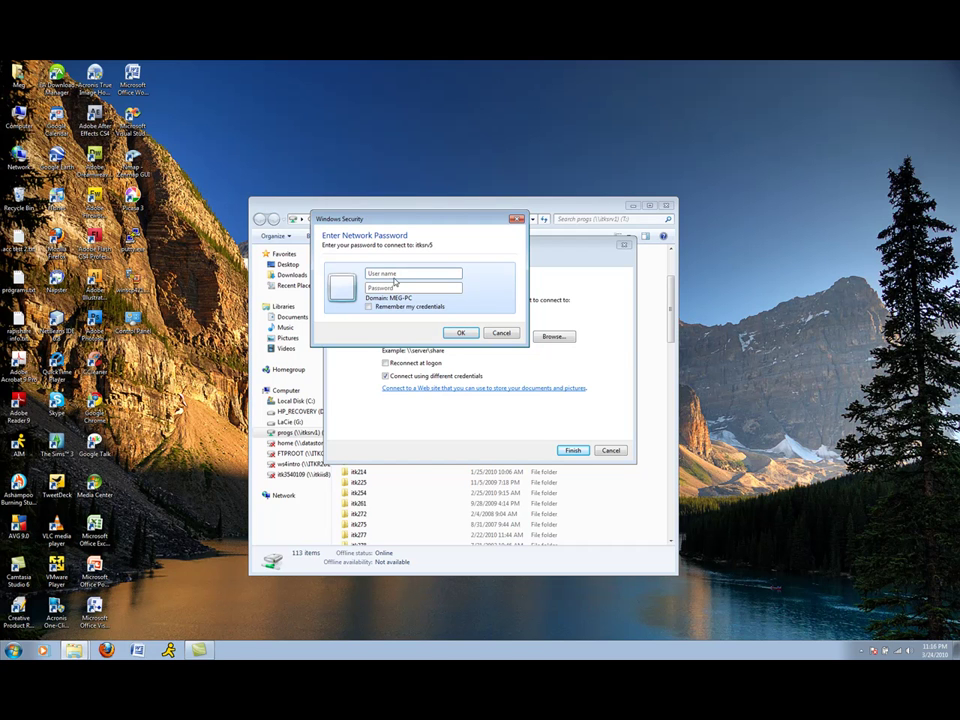
pyautogui.write('A')
pyautogui.write('DILSTU')
pyautogui.write('\\')
pyautogui.write('itk16')
pyautogui.write('80')
pyautogui.write('612')
pyautogui.press('Tab')
pyautogui.write('*')
pyautogui.write('******')
pyautogui.click(390, 307)
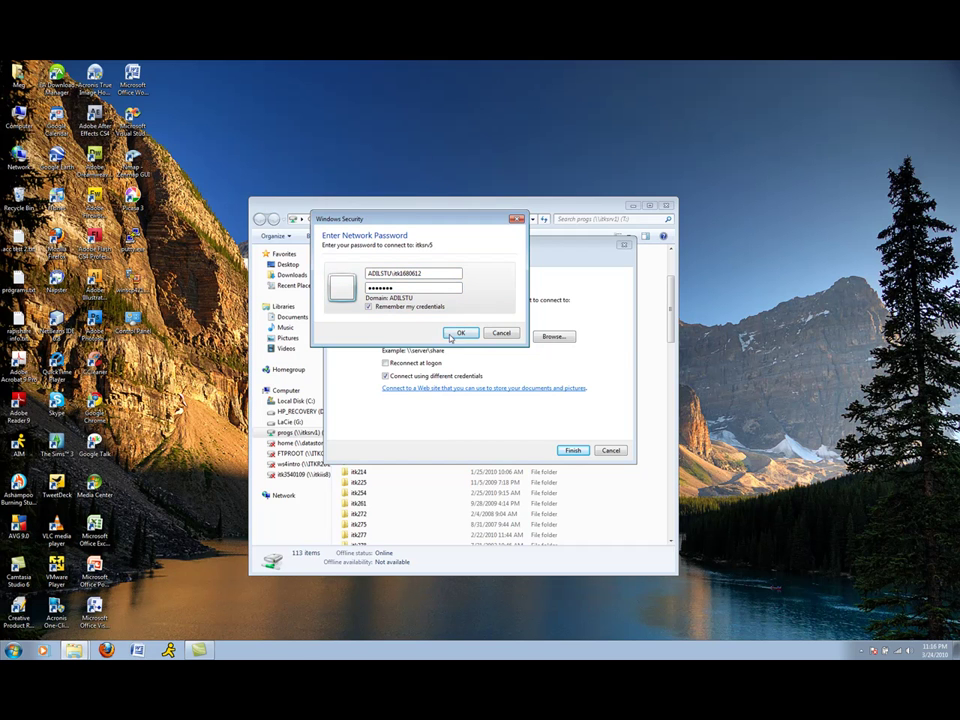
pyautogui.click(460, 337)
pyautogui.click(465, 338)
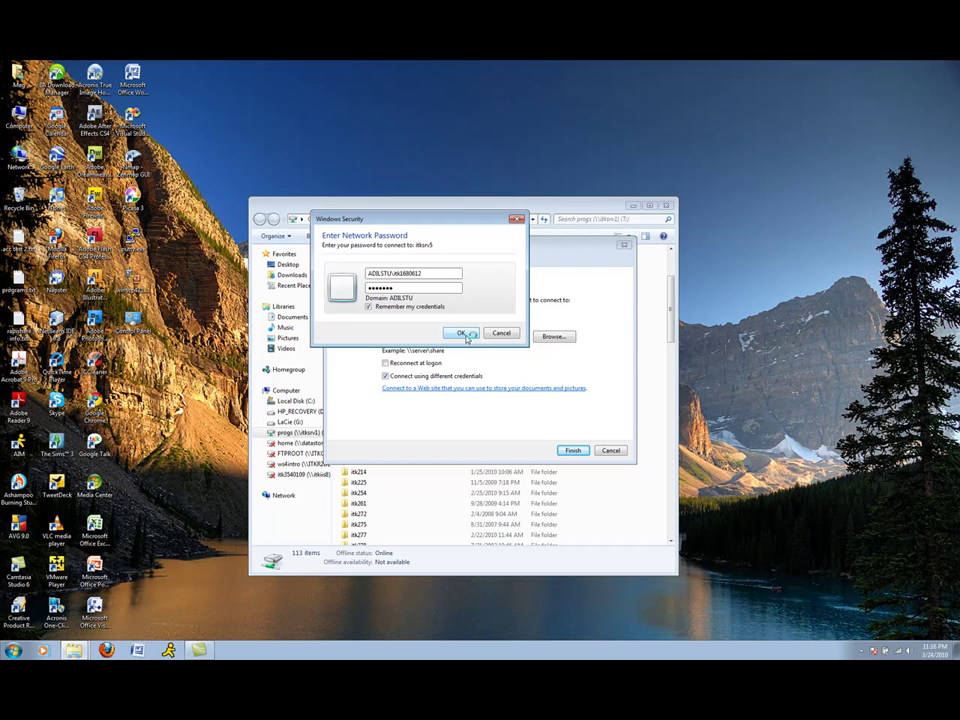